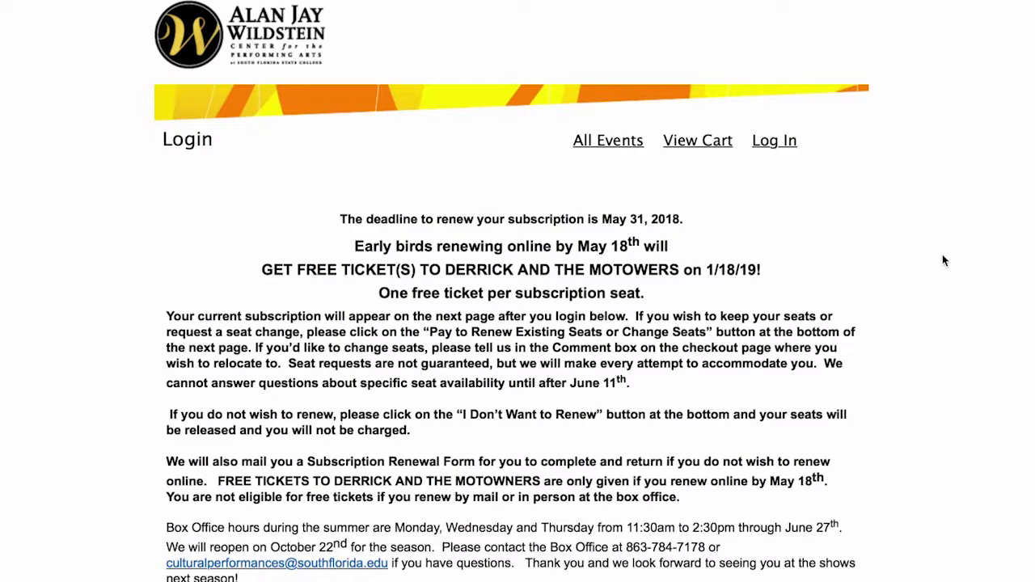
- Scroll down the login page to the 'Enter your username and password' box
scroll(942, 259, "down", 1)
scroll(943, 260, "down", 1)
scroll(942, 261, "down", 1)
scroll(864, 249, "up", 2)
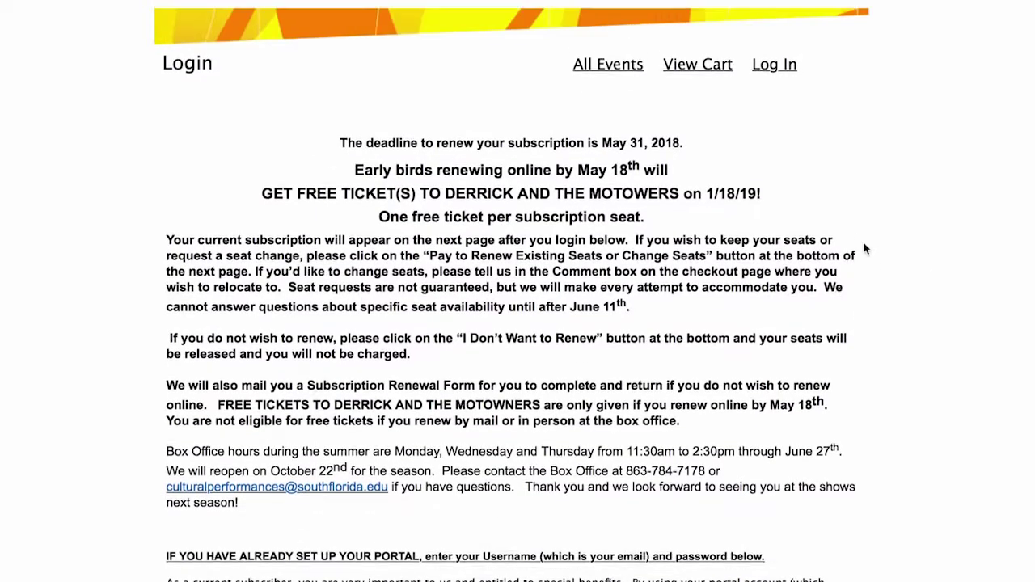
scroll(864, 250, "down", 2)
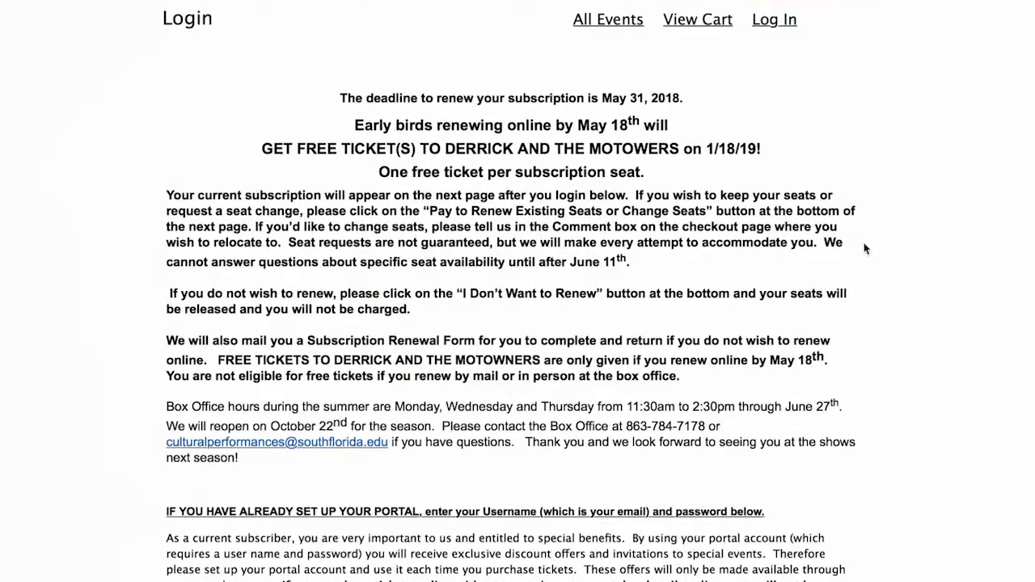
scroll(864, 248, "down", 5)
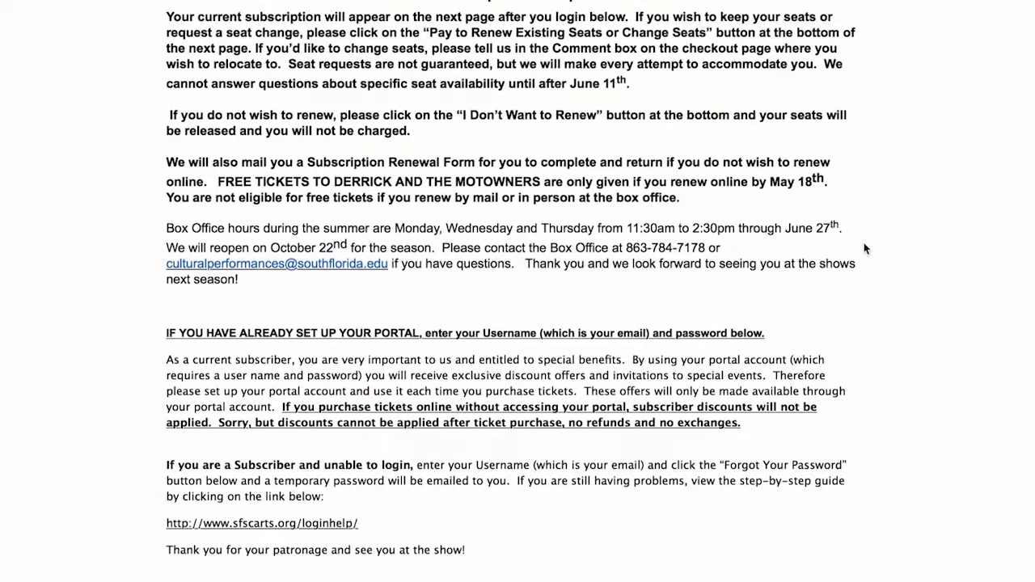
scroll(864, 248, "down", 4)
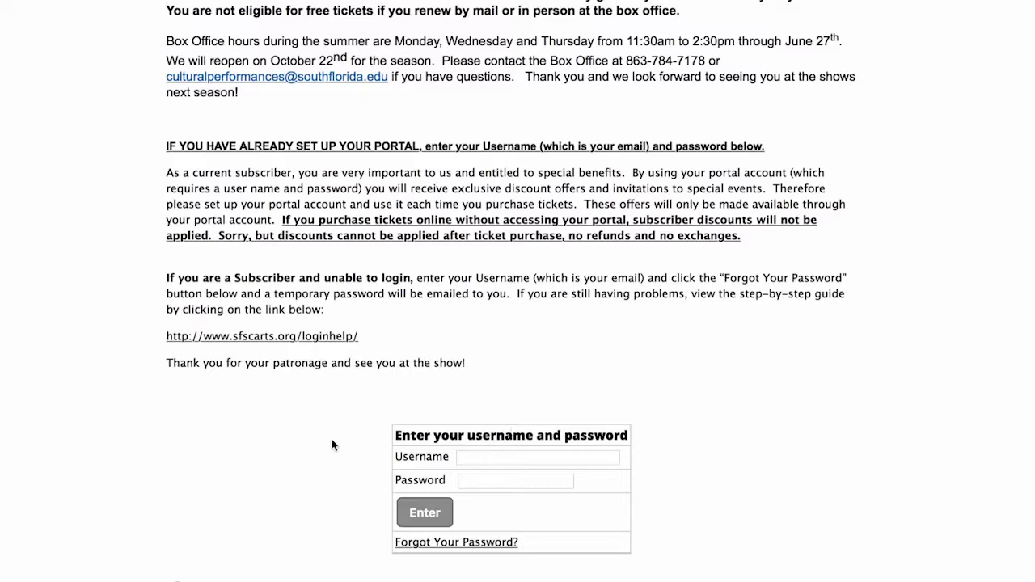
- Enter the subscriber account's username and password in the login form
left_click(485, 457)
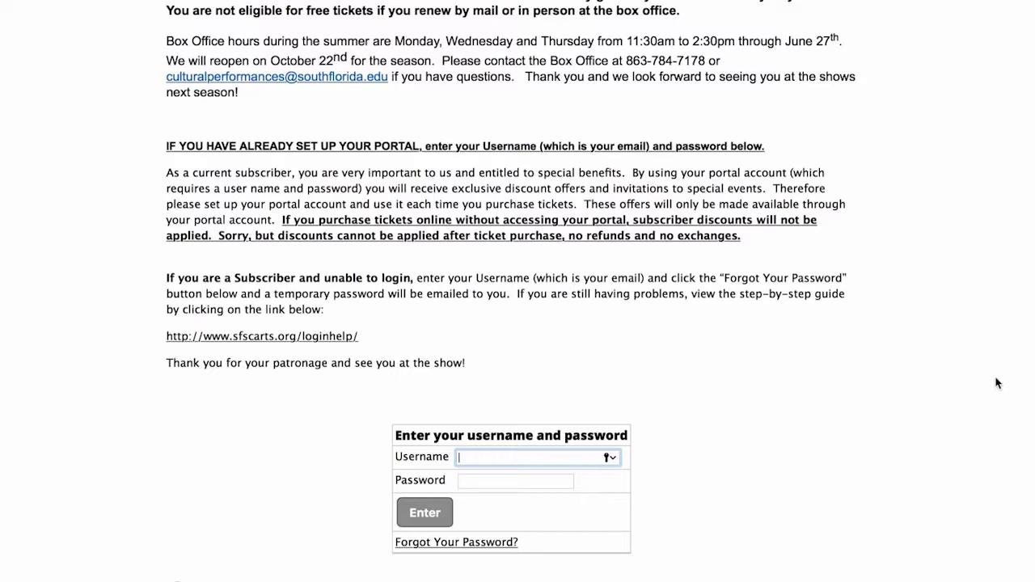
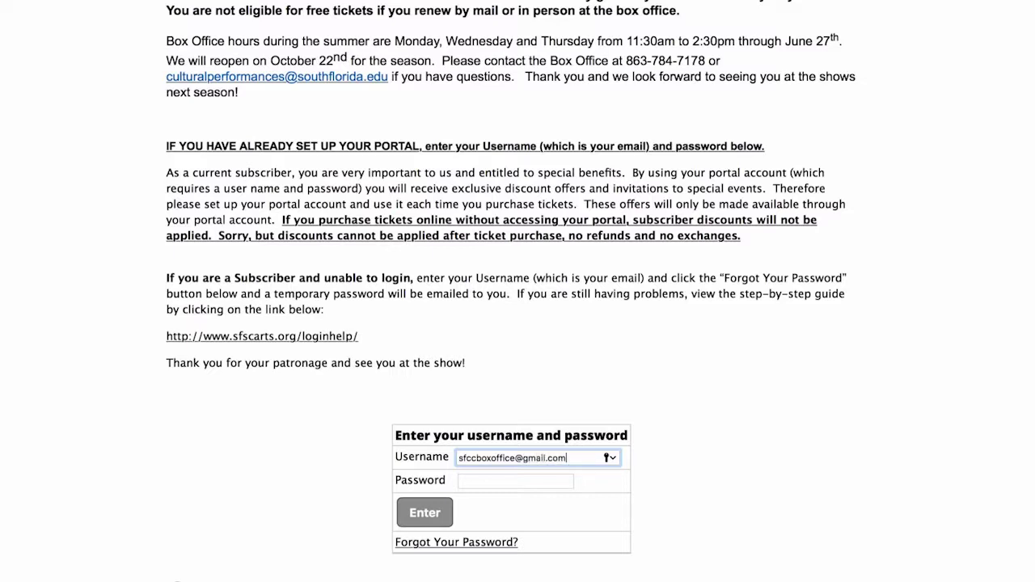
key("Tab")
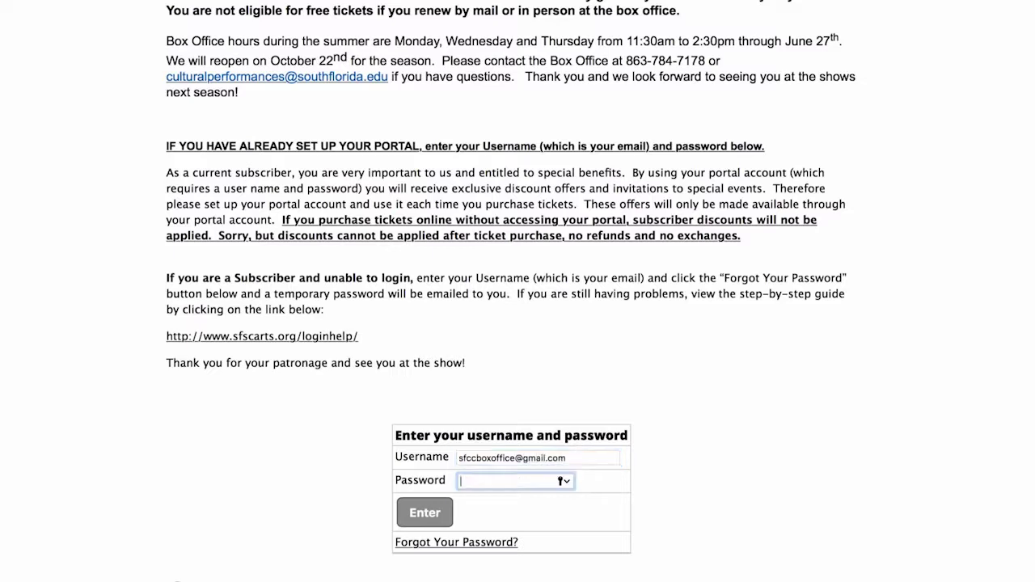
type("•••••••••")
- Submit the login and decline Safari's offer to save the password
left_click_drag(368, 336, 166, 277)
left_click(166, 278)
left_click(426, 513)
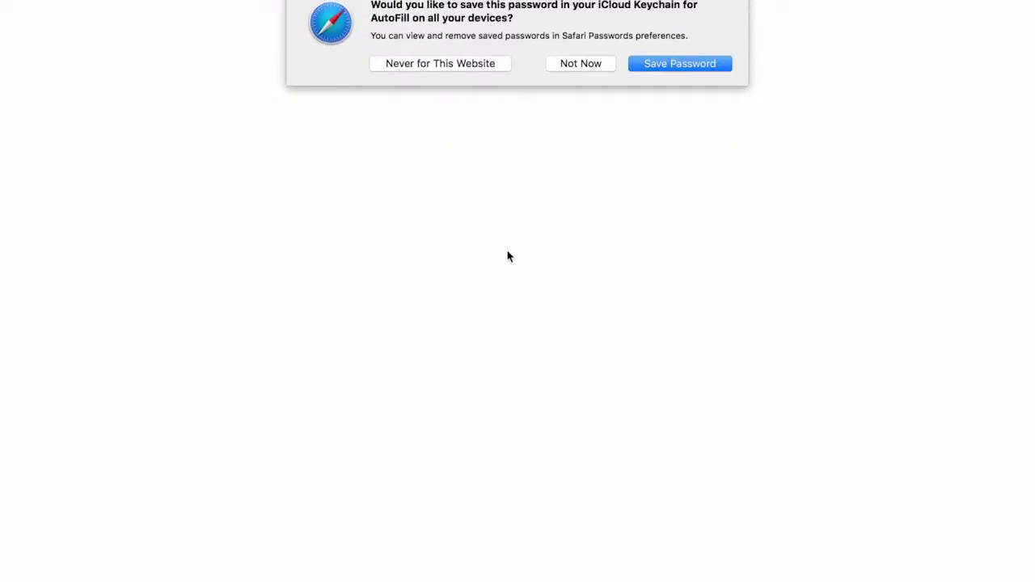
left_click(579, 65)
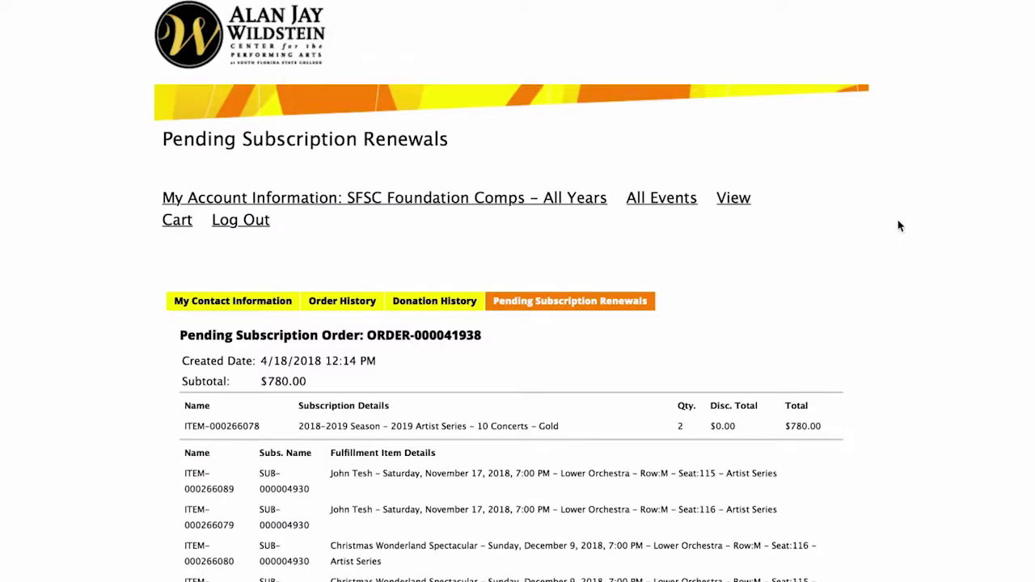
- Review the Artist Series seats (Lower Orchestra Row M, 115 and 116), then choose Pay To Renew Existing Seats
scroll(911, 199, "down", 1)
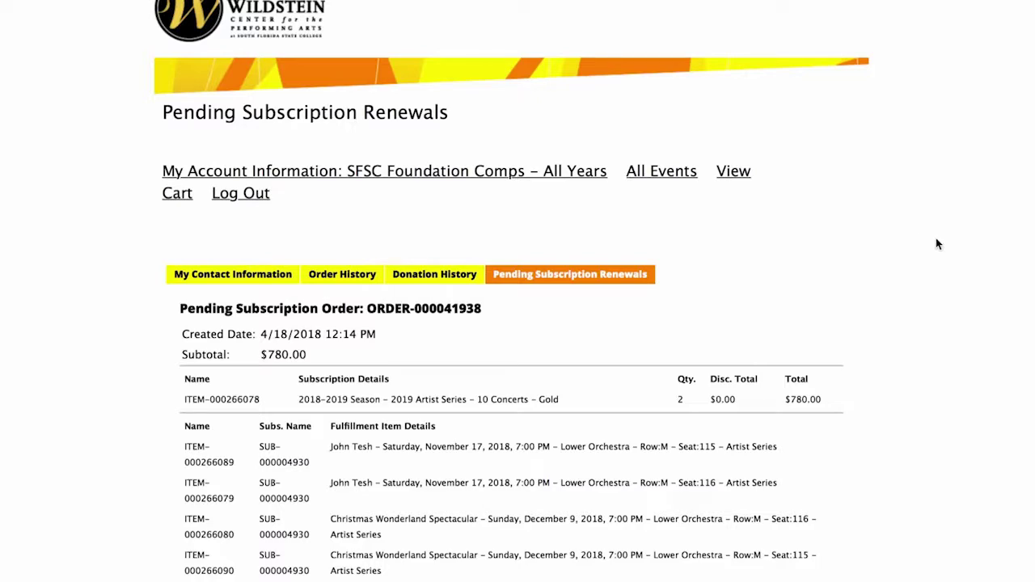
scroll(938, 244, "down", 4)
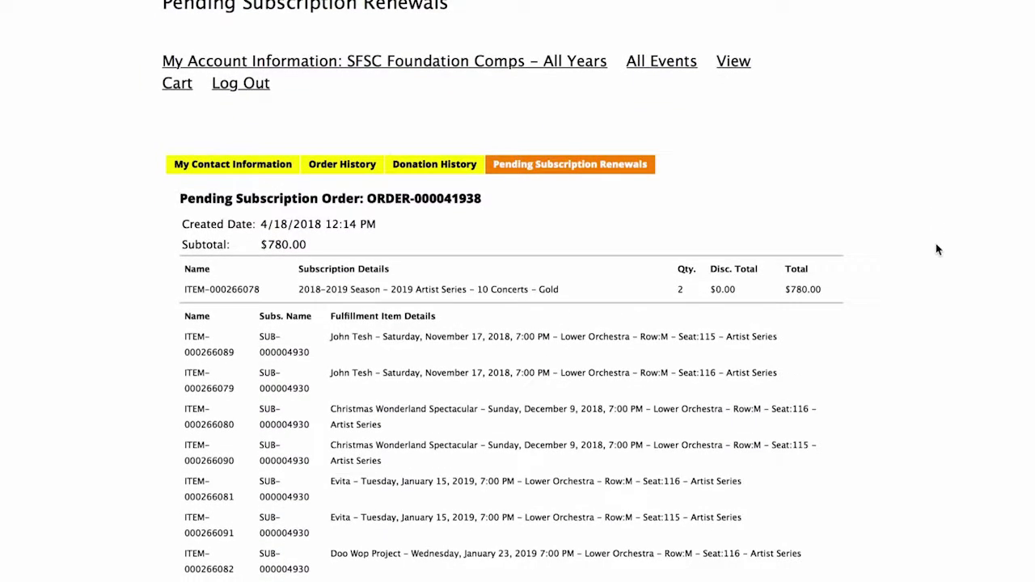
scroll(938, 250, "down", 4)
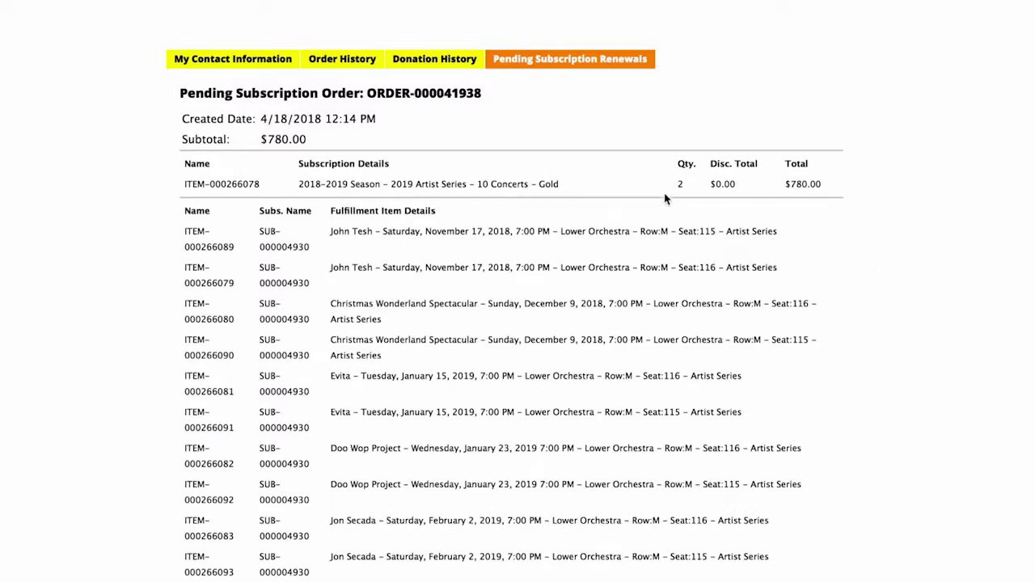
scroll(667, 200, "down", 1)
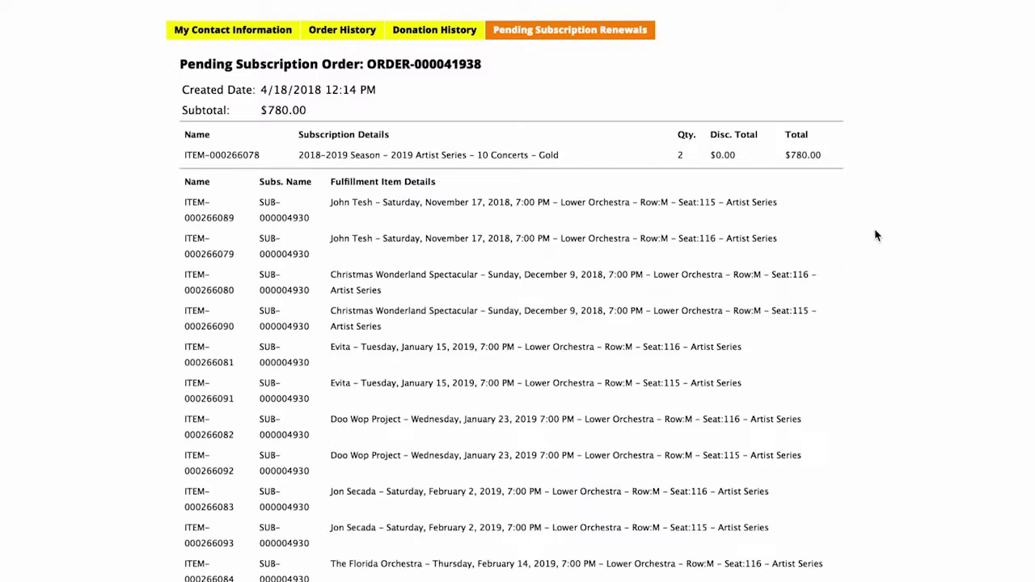
scroll(801, 234, "down", 1)
scroll(799, 235, "down", 1)
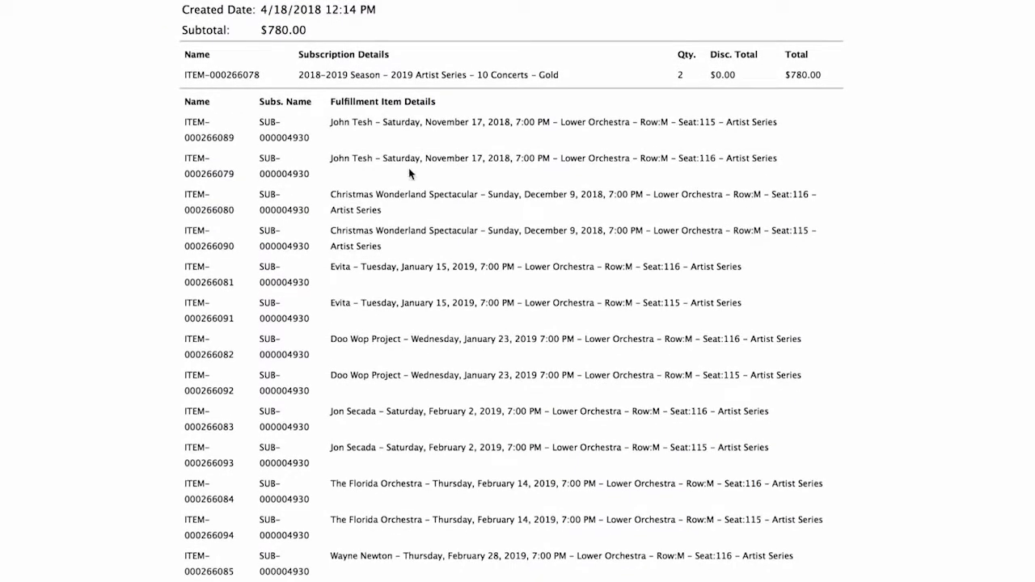
scroll(416, 411, "down", 5)
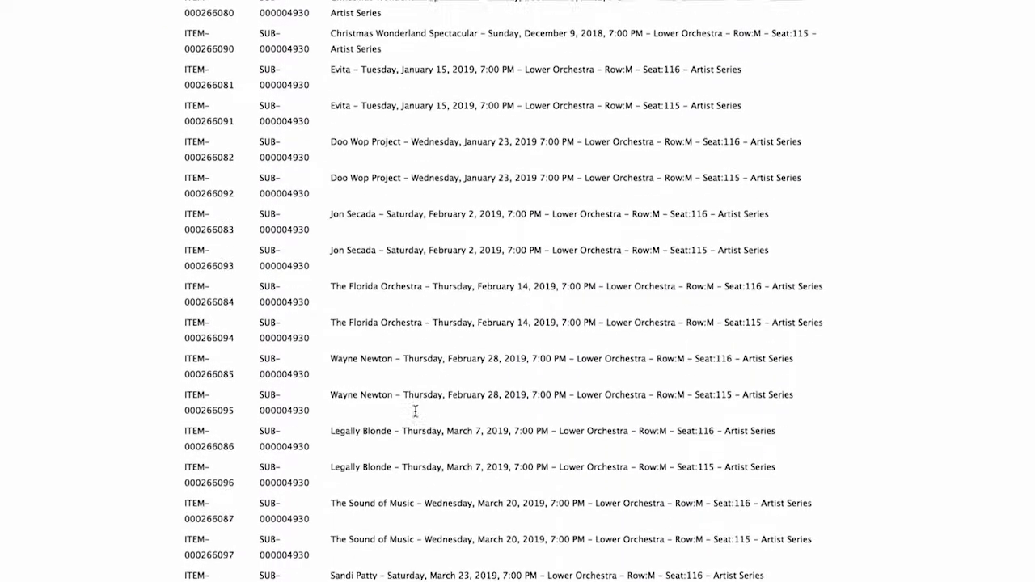
scroll(974, 298, "down", 4)
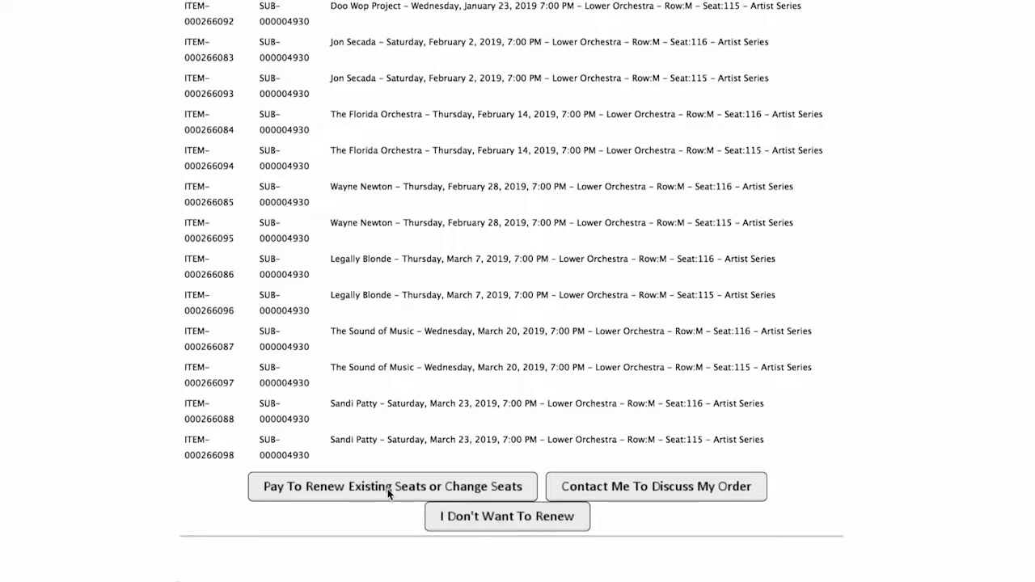
left_click(388, 488)
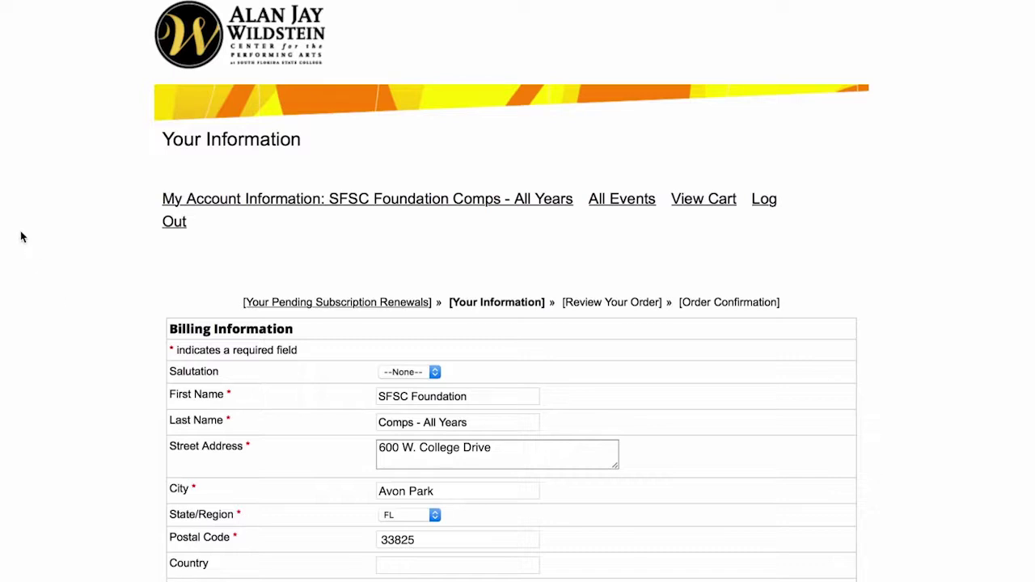
- Scroll past the prefilled Billing Information down to the Payment Info section
scroll(22, 236, "down", 7)
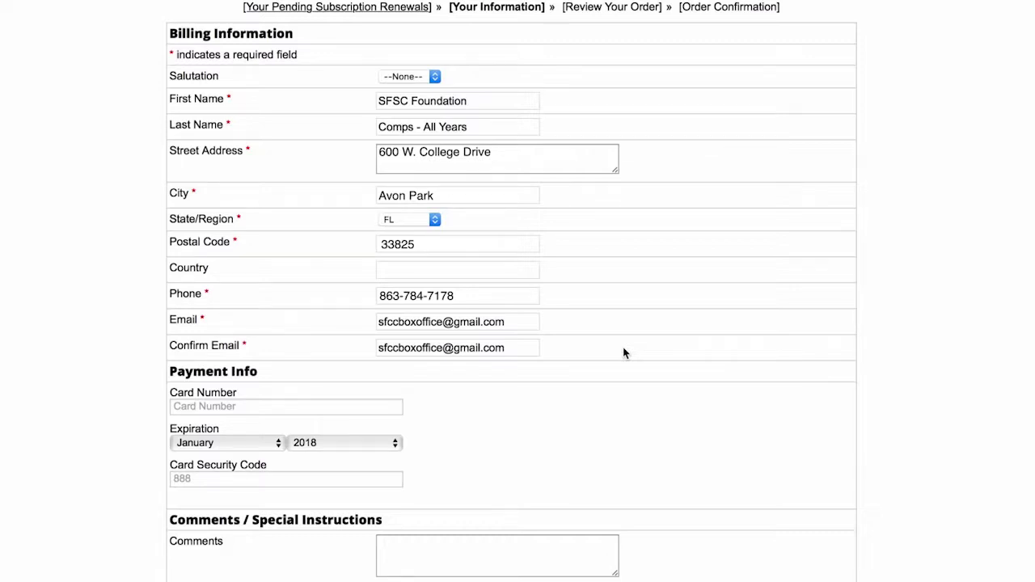
scroll(624, 352, "down", 5)
scroll(623, 352, "down", 2)
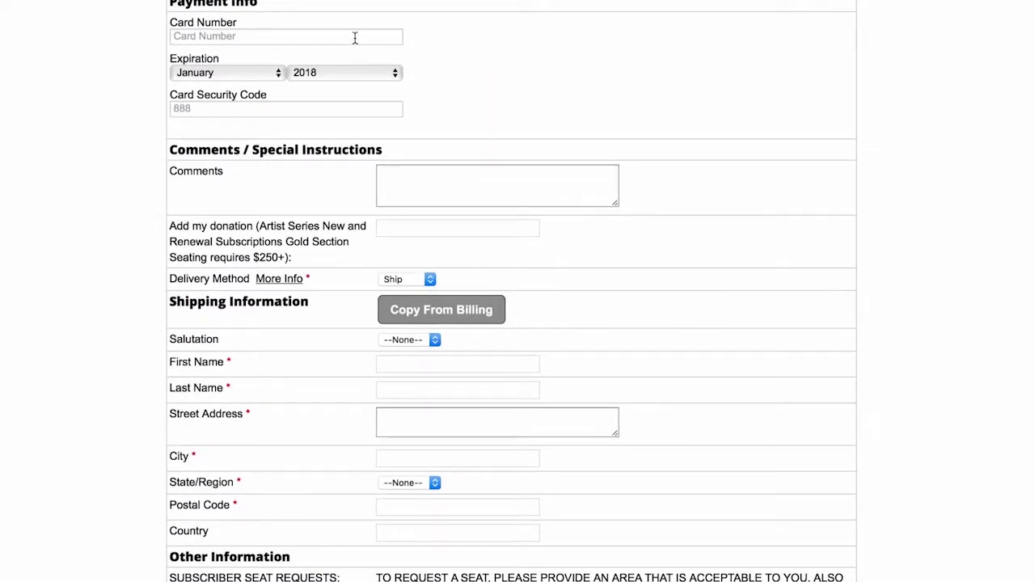
- Enter the card number and set the expiration to May 2020
left_click(355, 36)
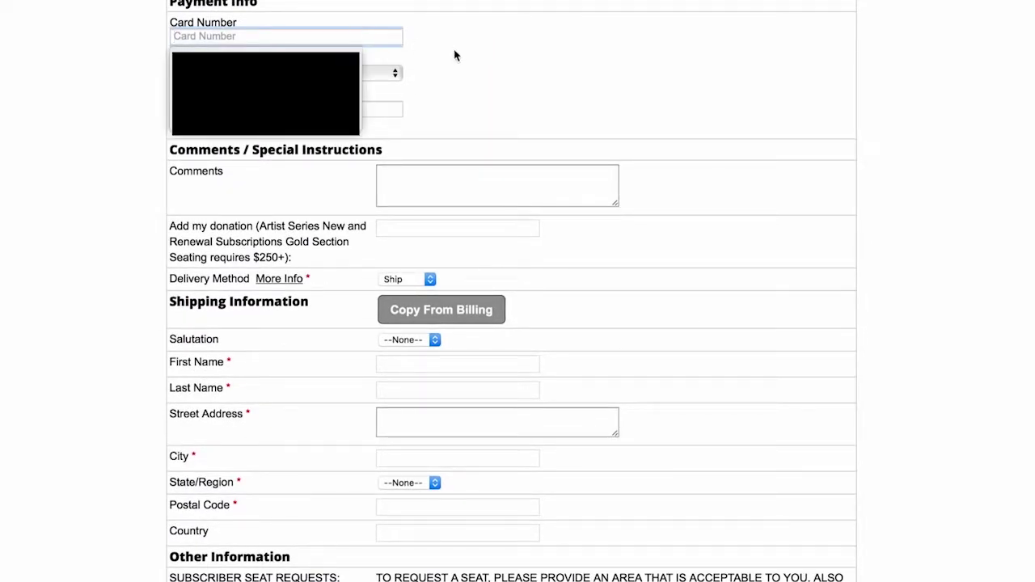
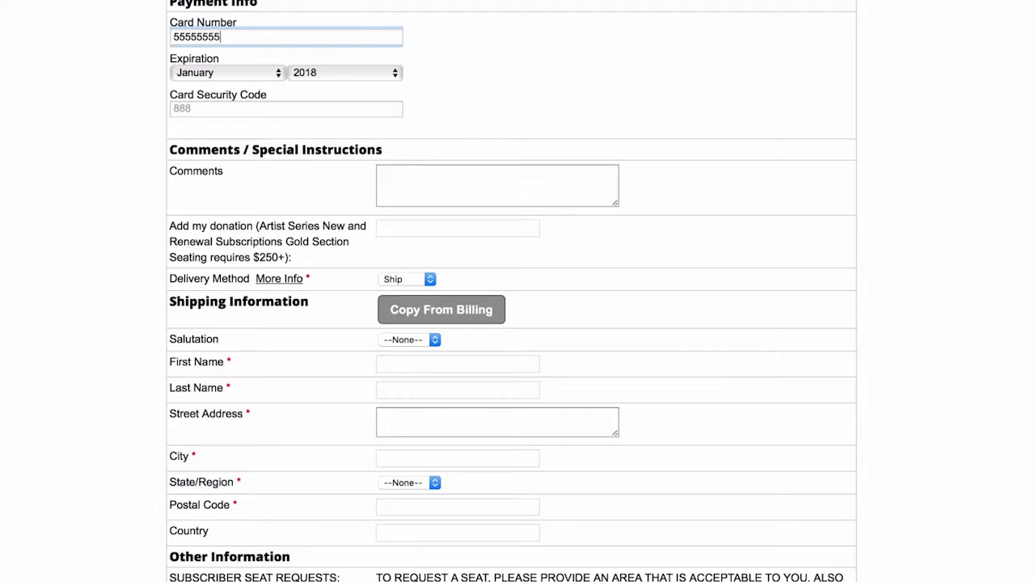
left_click(260, 72)
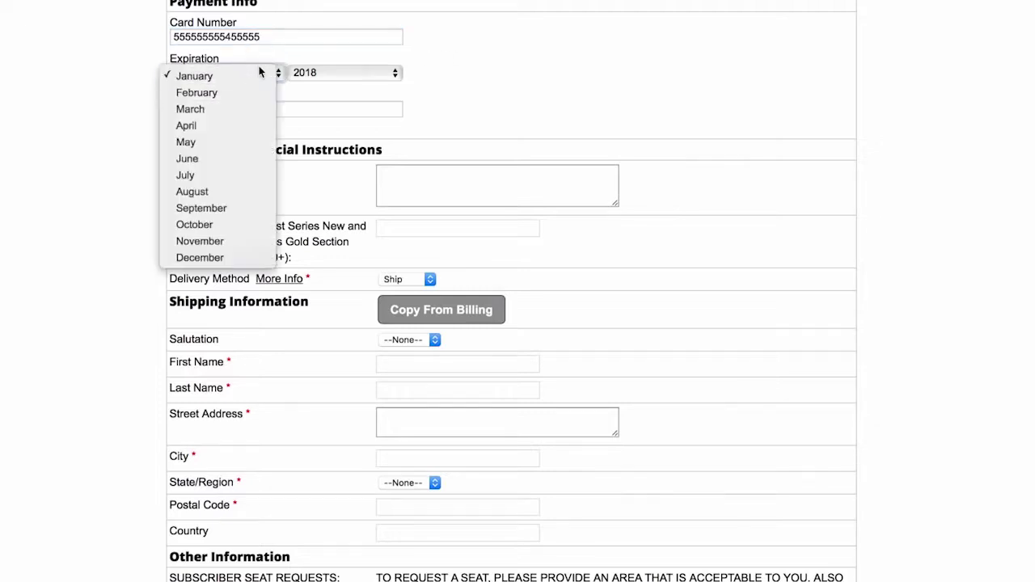
left_click(245, 142)
left_click(328, 73)
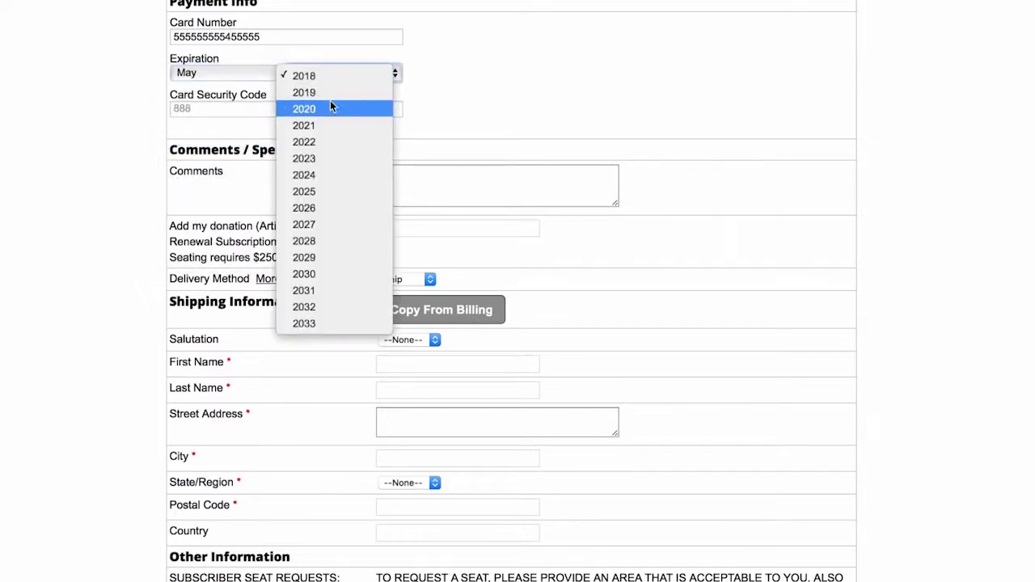
left_click(330, 106)
- Enter the card security code and look over the completed payment section
left_click(272, 110)
type("555")
left_click(568, 73)
scroll(582, 68, "up", 3)
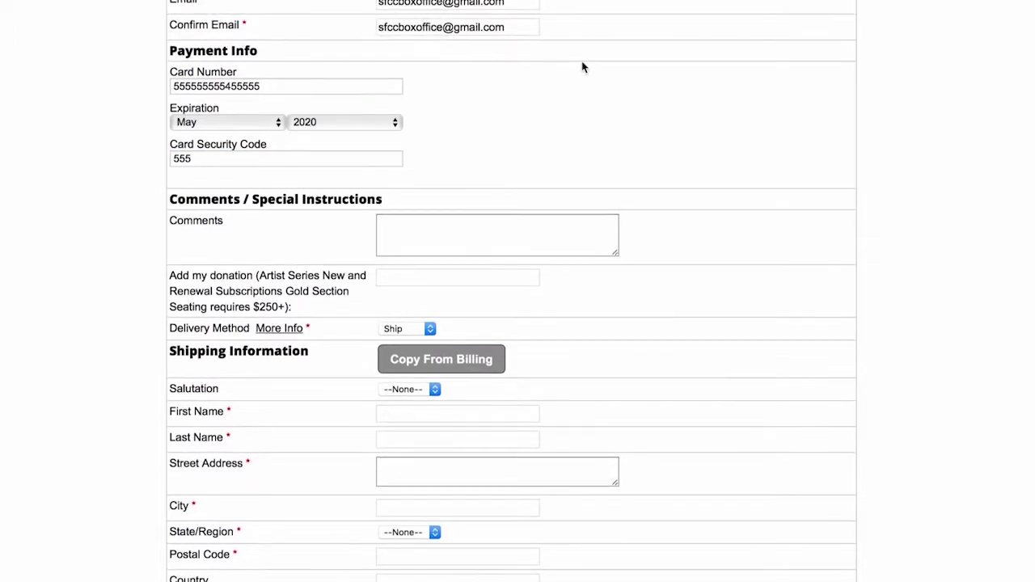
scroll(582, 67, "down", 5)
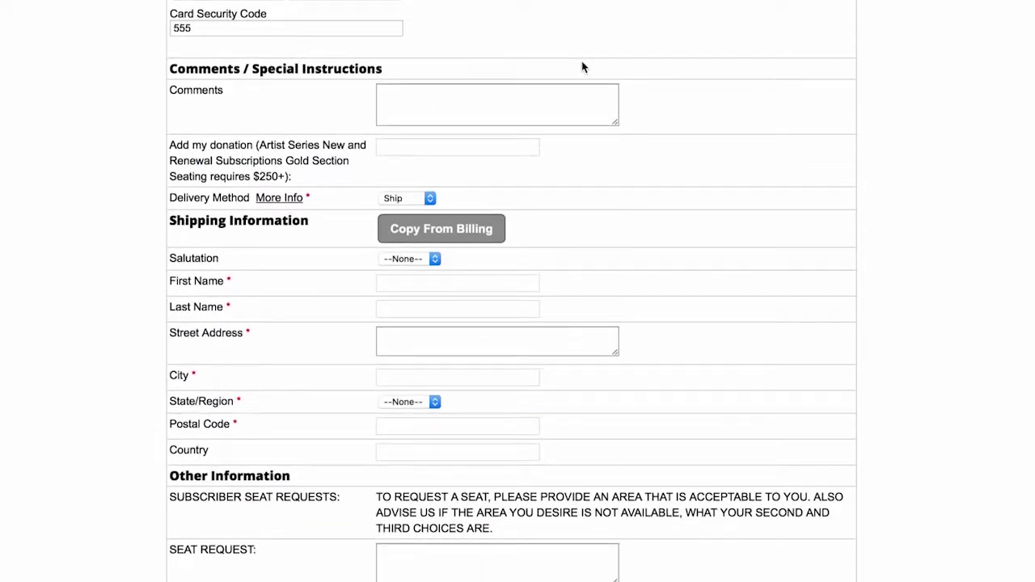
scroll(582, 67, "up", 10)
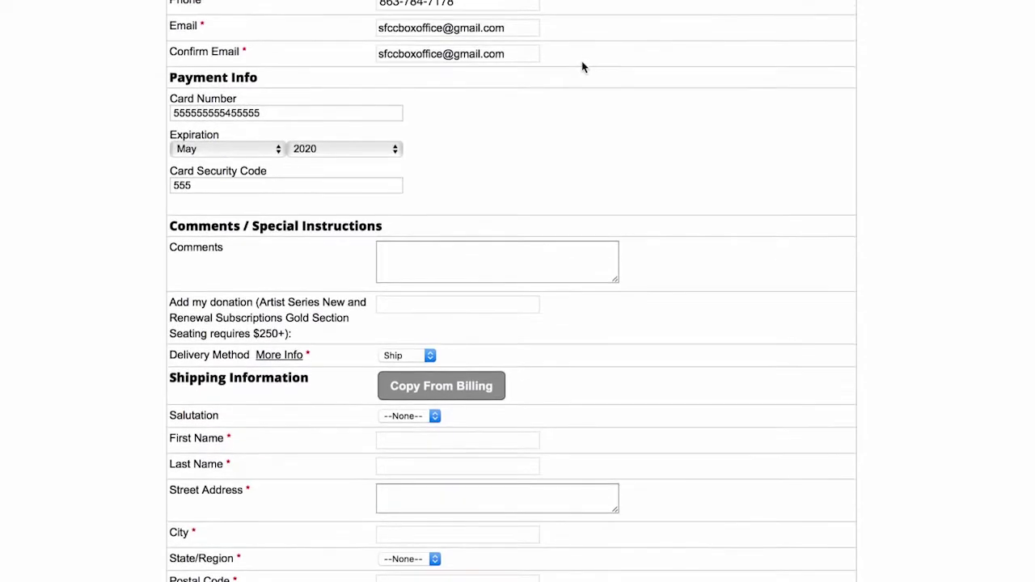
scroll(845, 384, "down", 10)
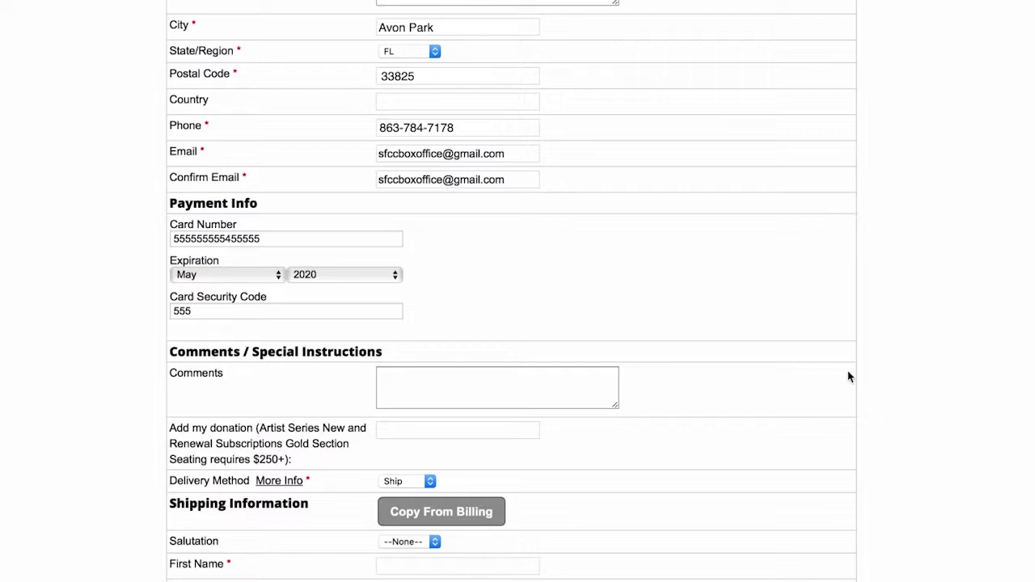
scroll(849, 376, "down", 1)
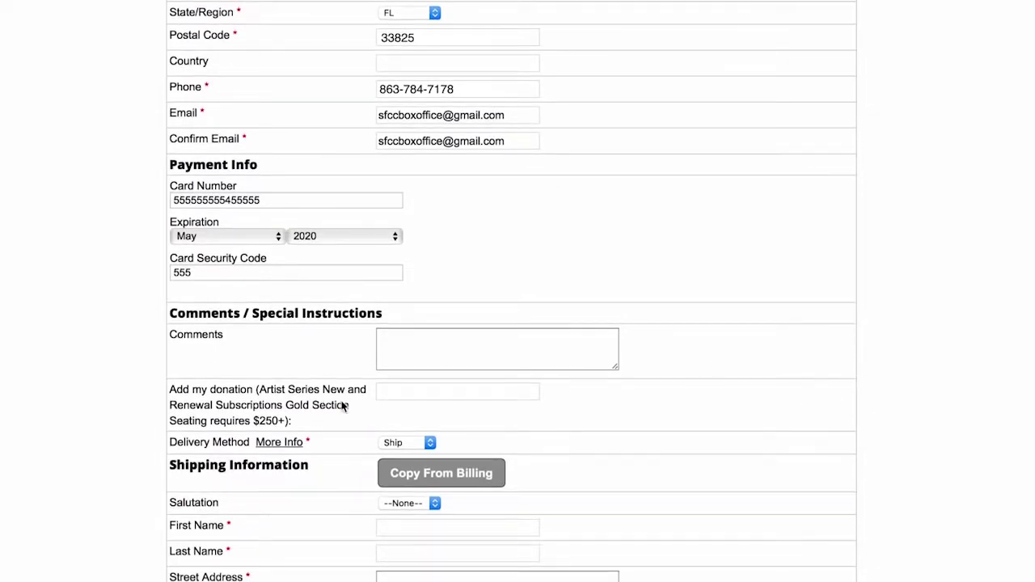
- Enter 250 in the 'Add my donation' field
left_click(423, 385)
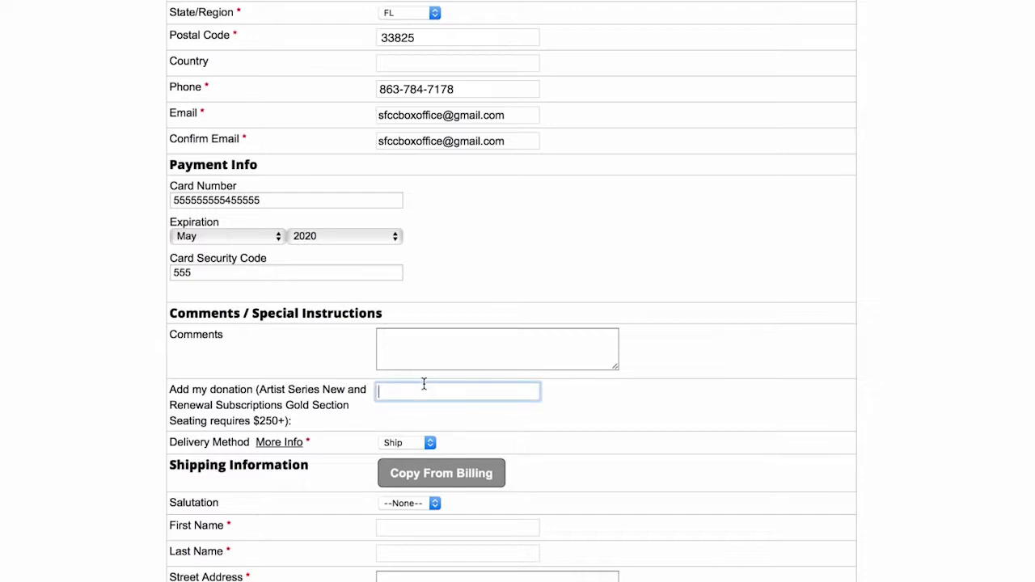
type("250")
scroll(434, 427, "down", 1)
scroll(436, 427, "up", 1)
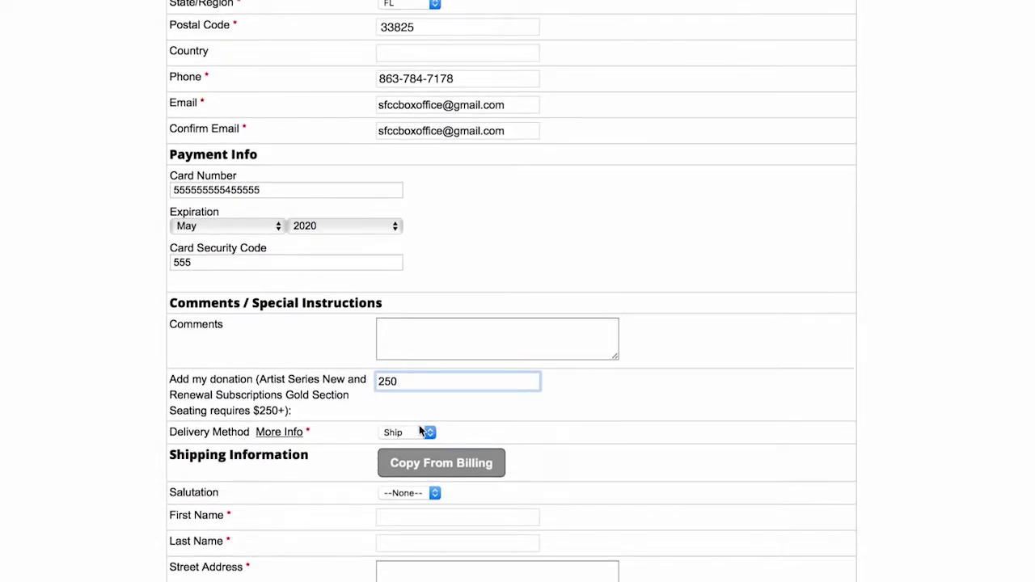
left_click(405, 432)
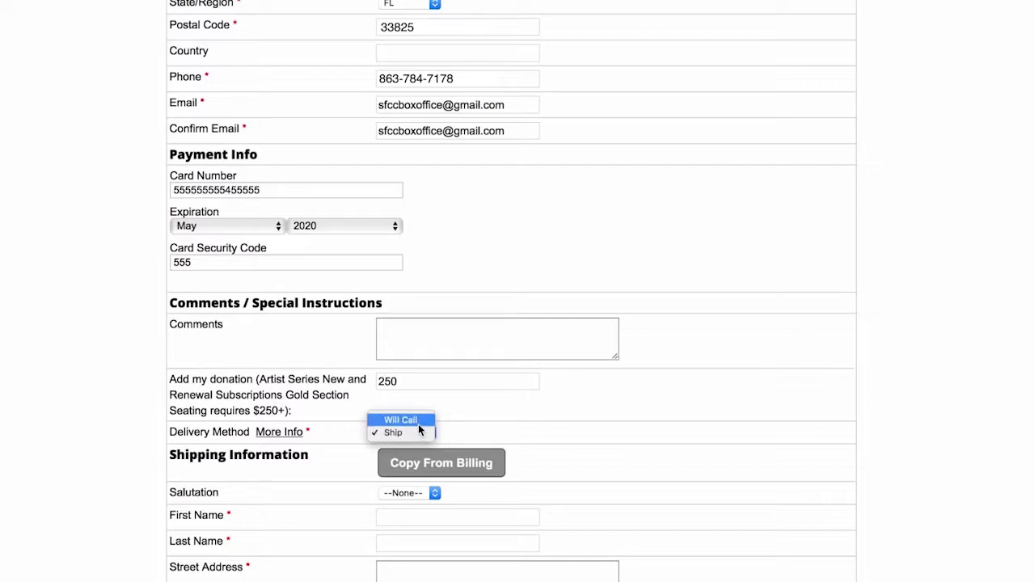
left_click(418, 425)
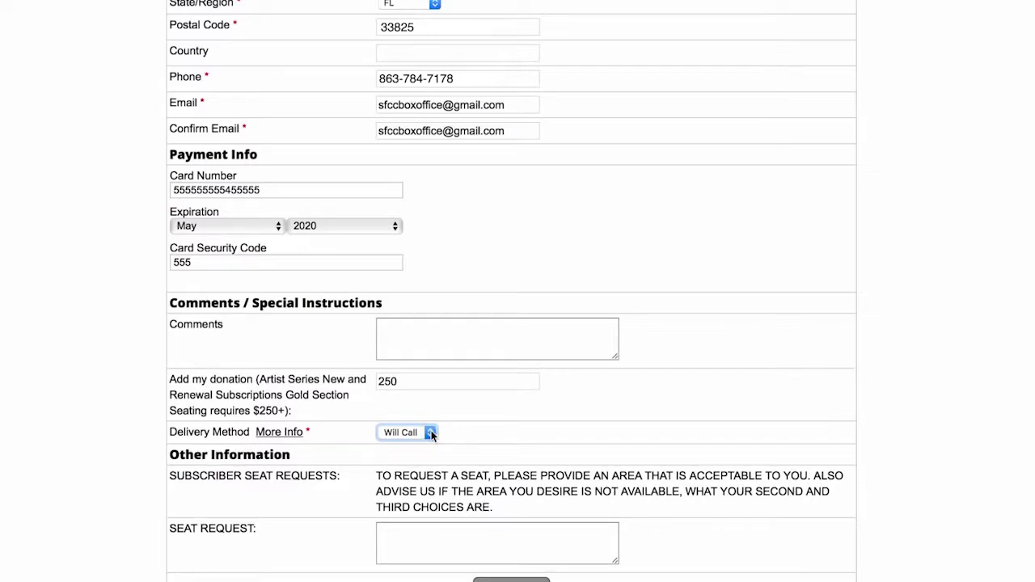
left_click(428, 435)
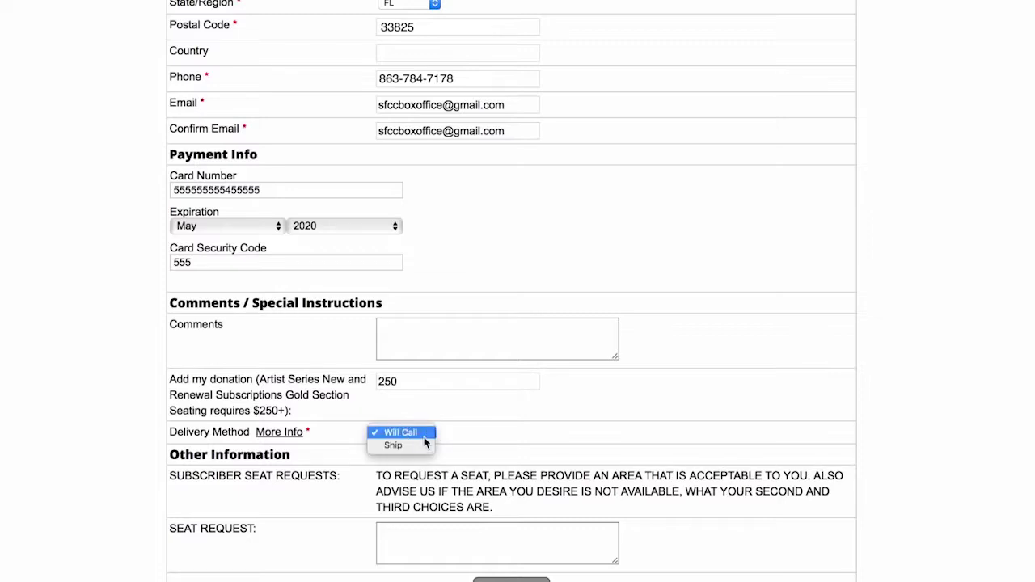
left_click(425, 445)
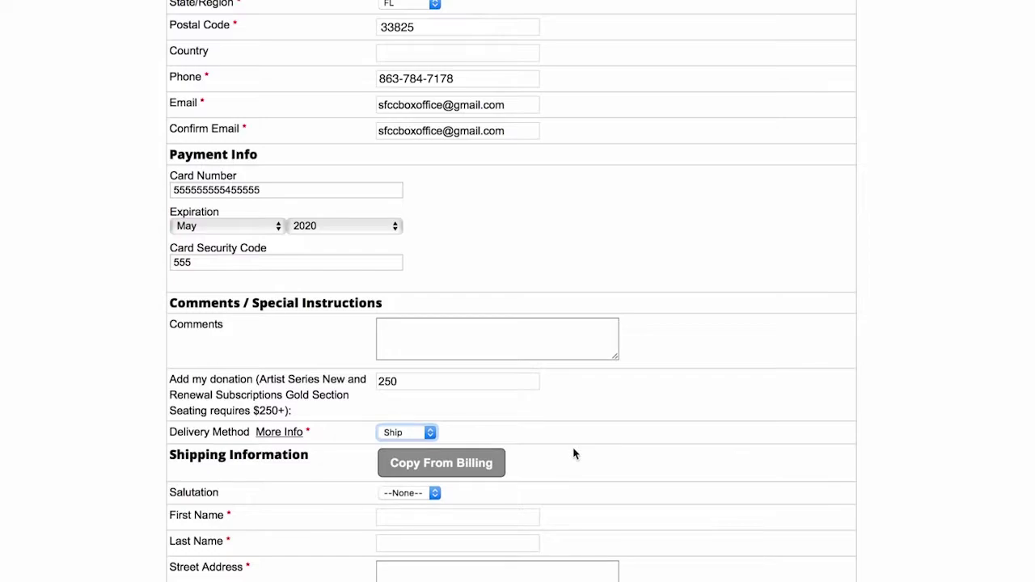
scroll(575, 453, "down", 20)
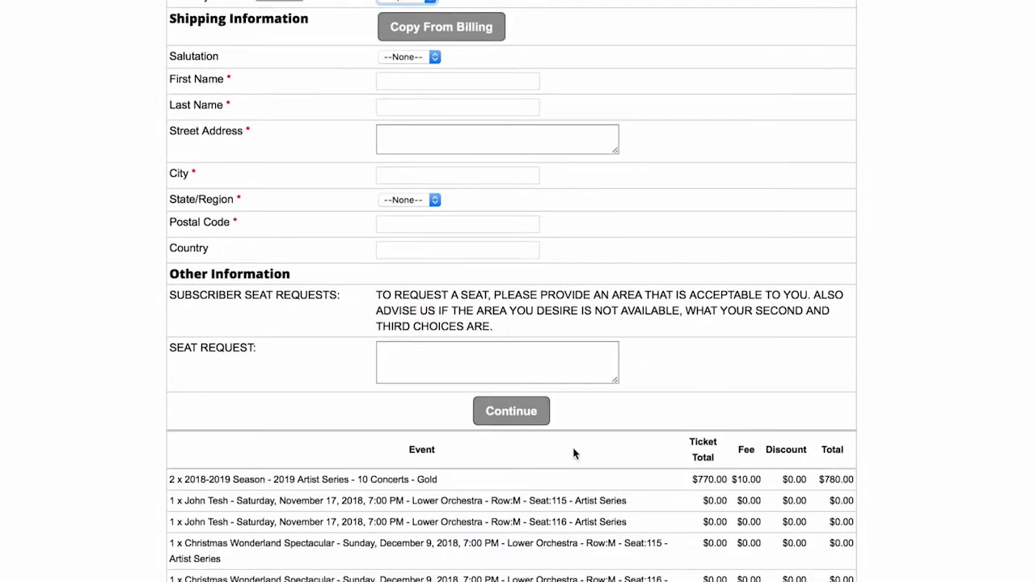
scroll(573, 447, "up", 2)
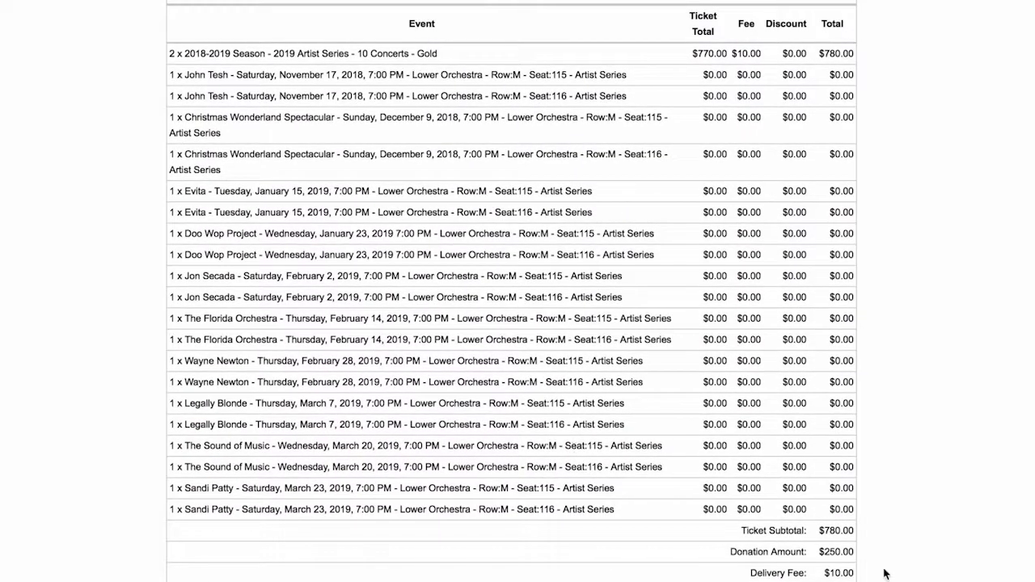
scroll(862, 577, "up", 6)
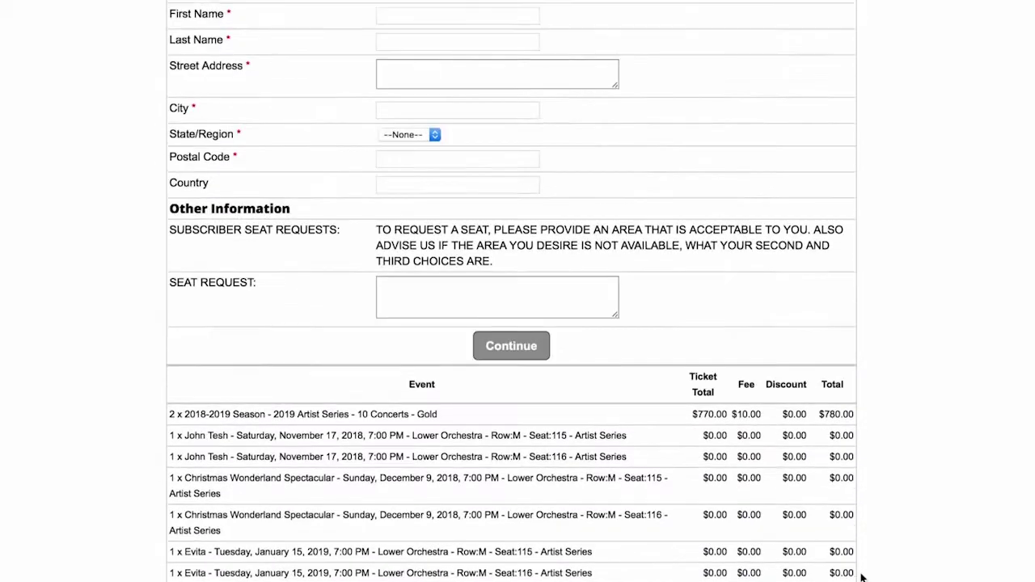
scroll(862, 577, "up", 2)
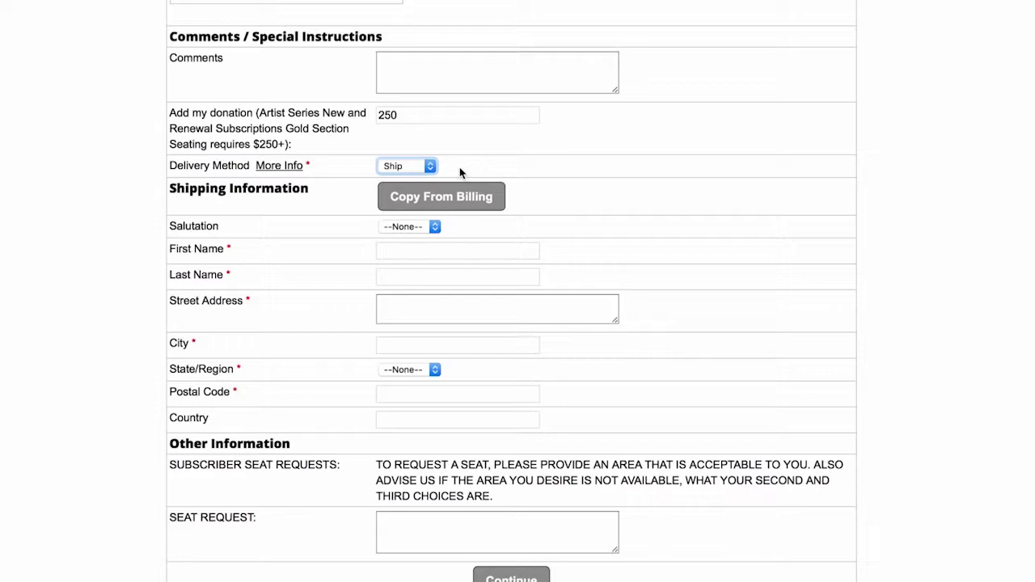
scroll(460, 172, "up", 2)
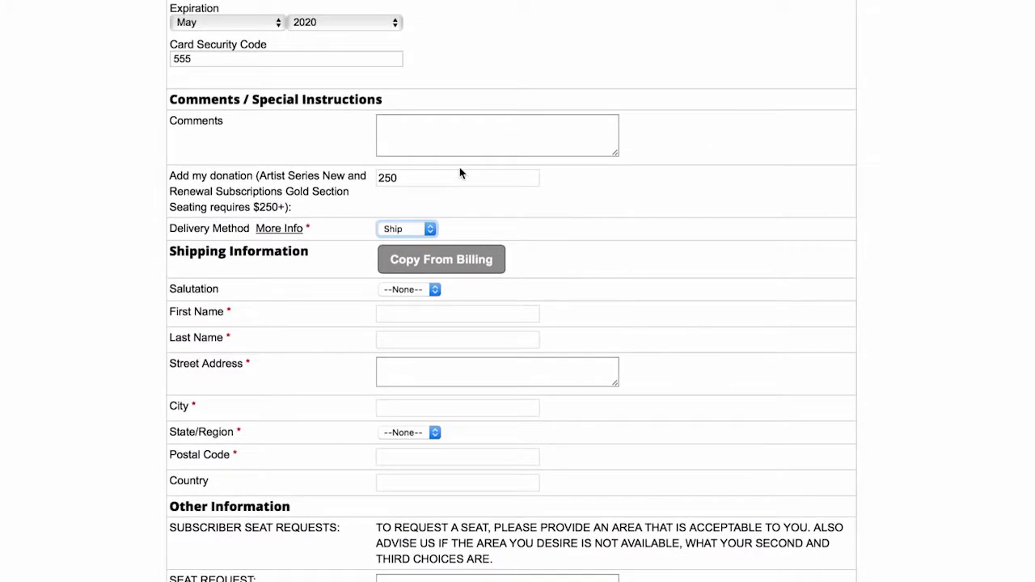
- Copy the billing name and Avon Park address into Shipping Information, then scroll down the form
scroll(460, 172, "down", 1)
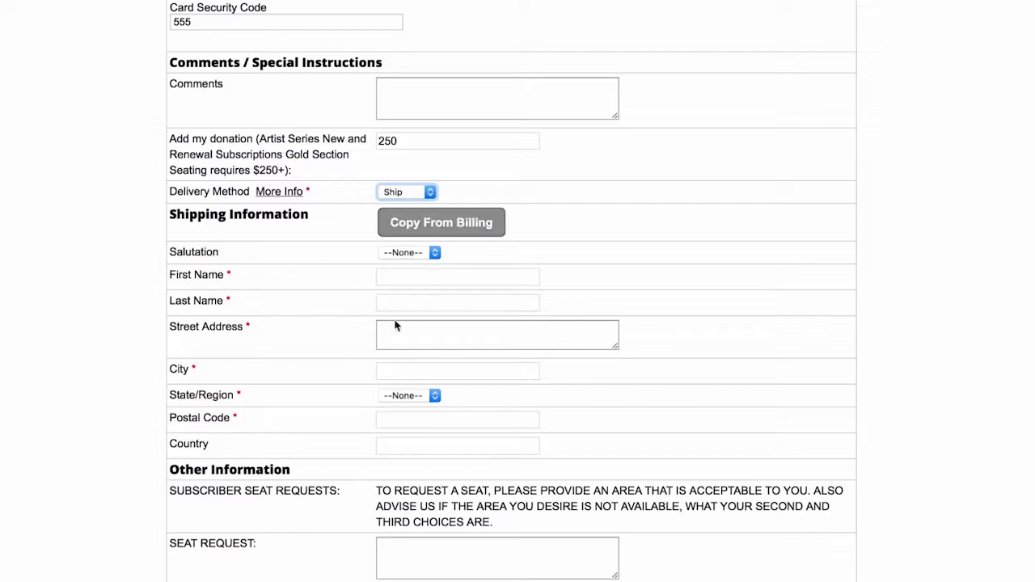
left_click(427, 228)
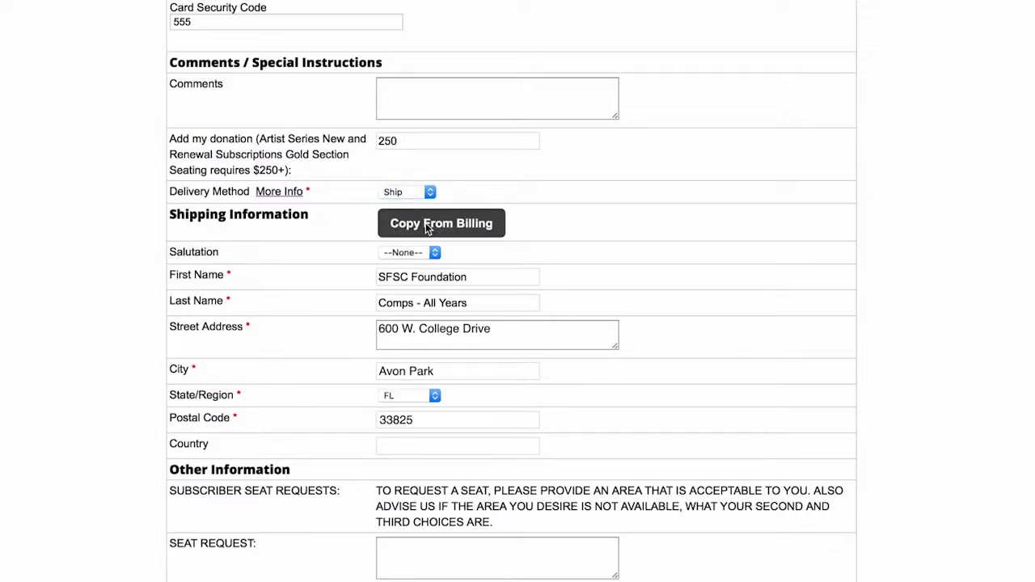
scroll(427, 229, "down", 2)
scroll(427, 229, "down", 3)
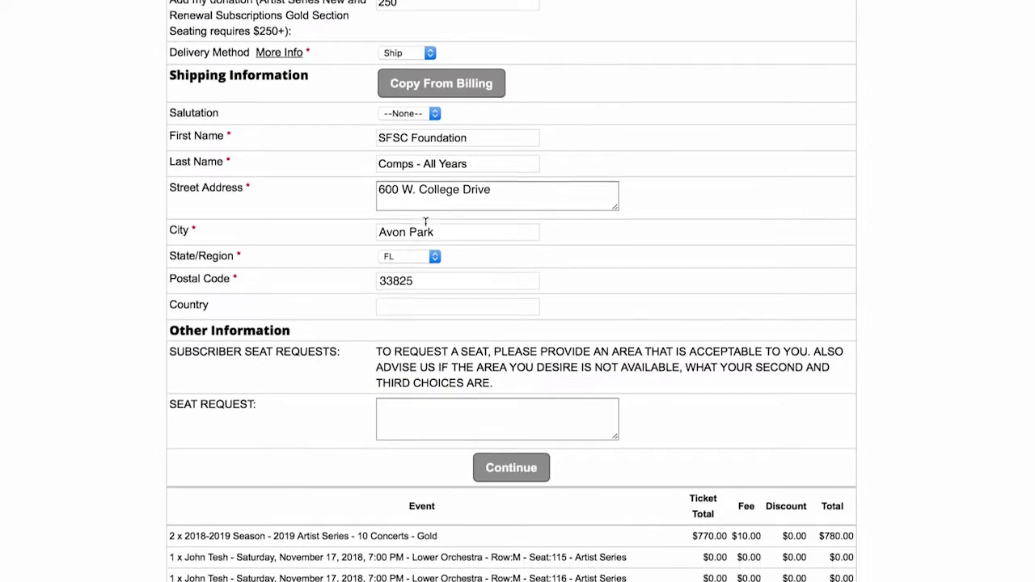
scroll(427, 229, "down", 1)
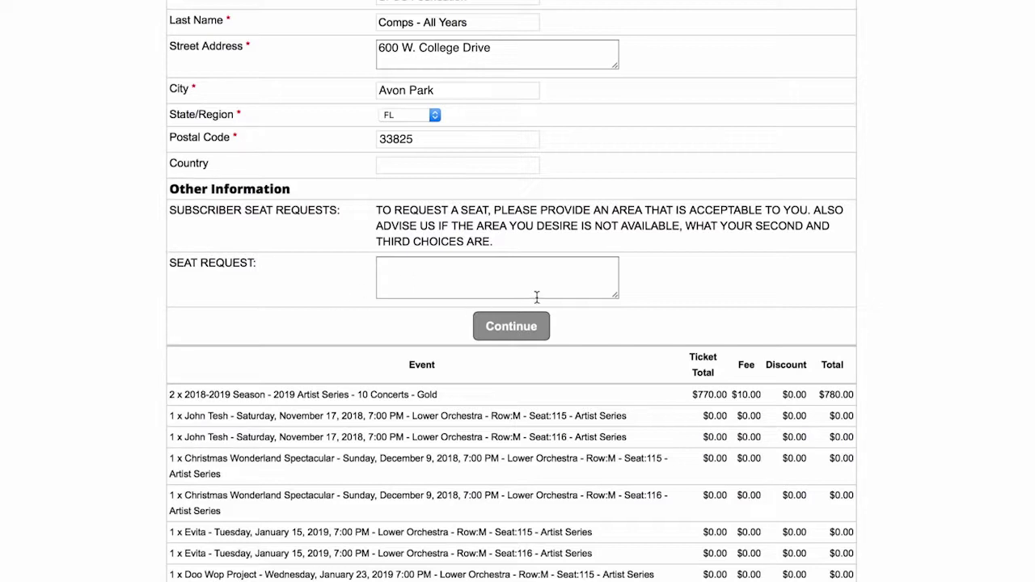
left_click(432, 268)
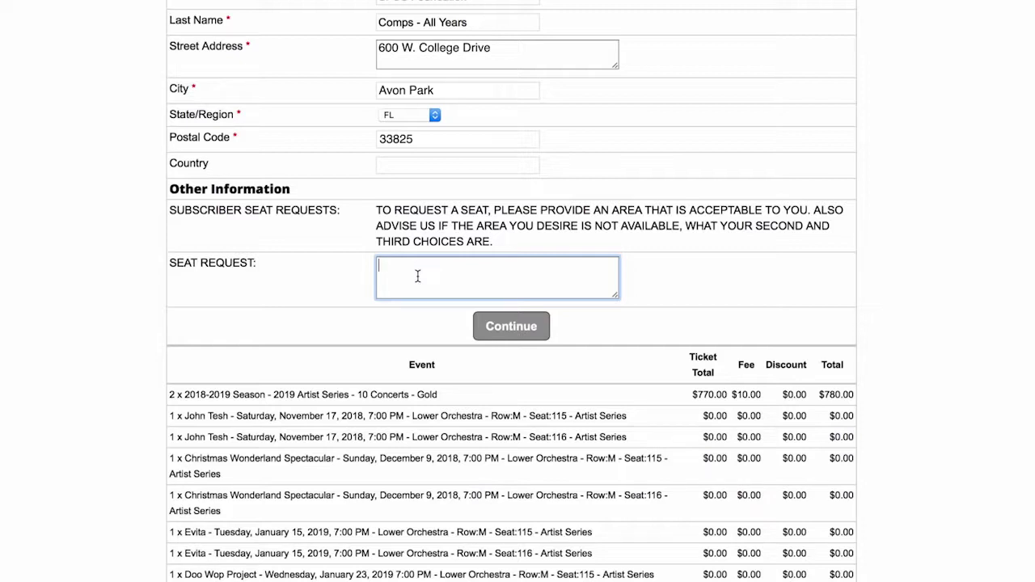
scroll(348, 301, "down", 3)
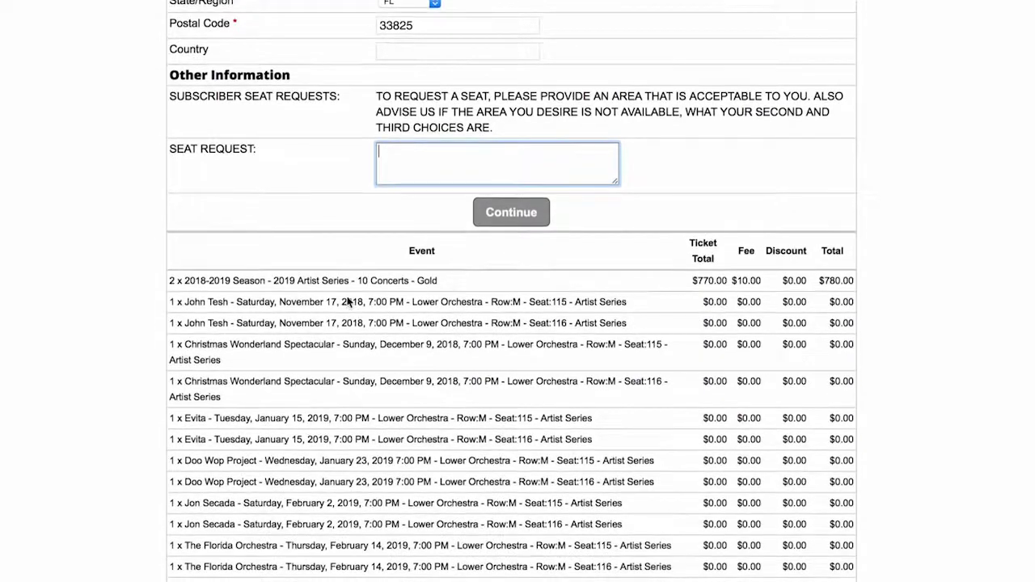
scroll(348, 299, "up", 1)
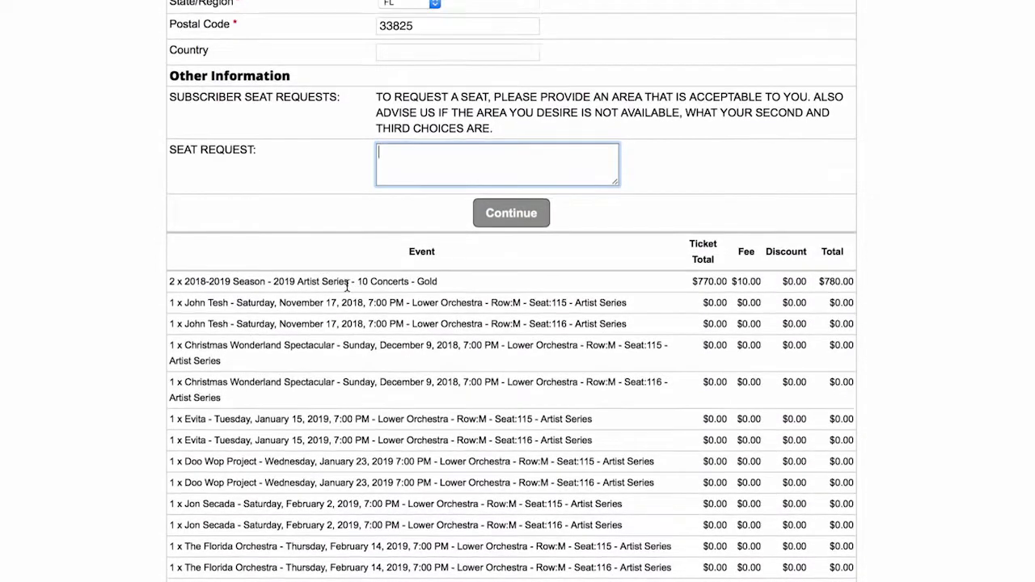
scroll(470, 147, "down", 2)
scroll(470, 147, "down", 1)
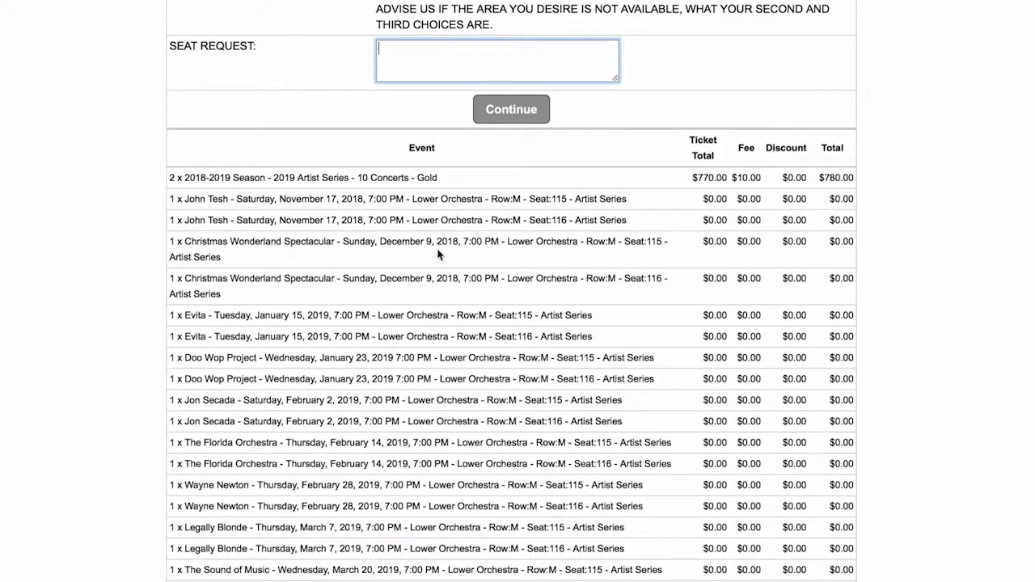
scroll(439, 258, "down", 4)
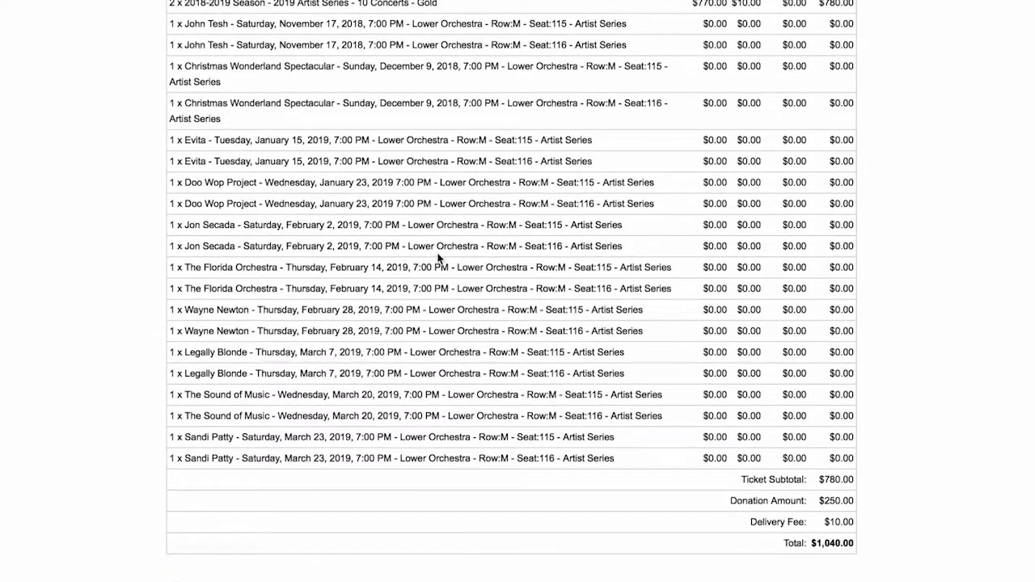
scroll(439, 257, "up", 3)
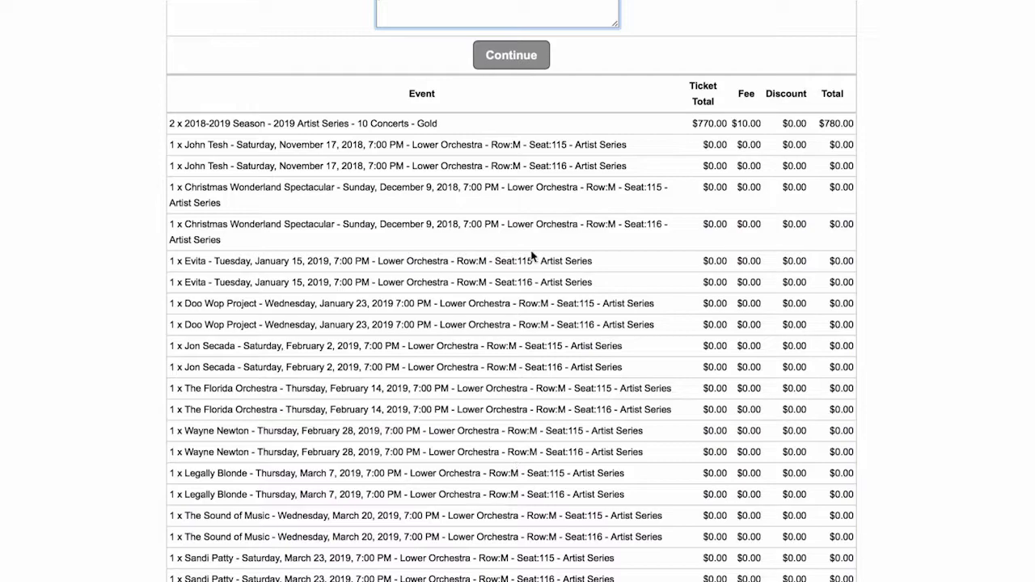
scroll(505, 186, "up", 1)
scroll(505, 185, "down", 3)
scroll(504, 185, "up", 12)
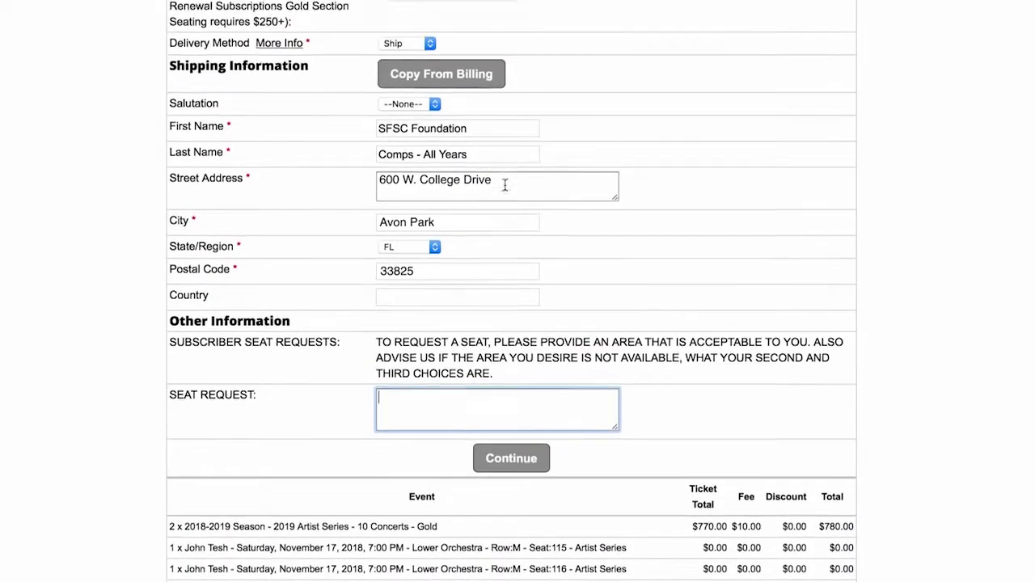
scroll(505, 185, "up", 15)
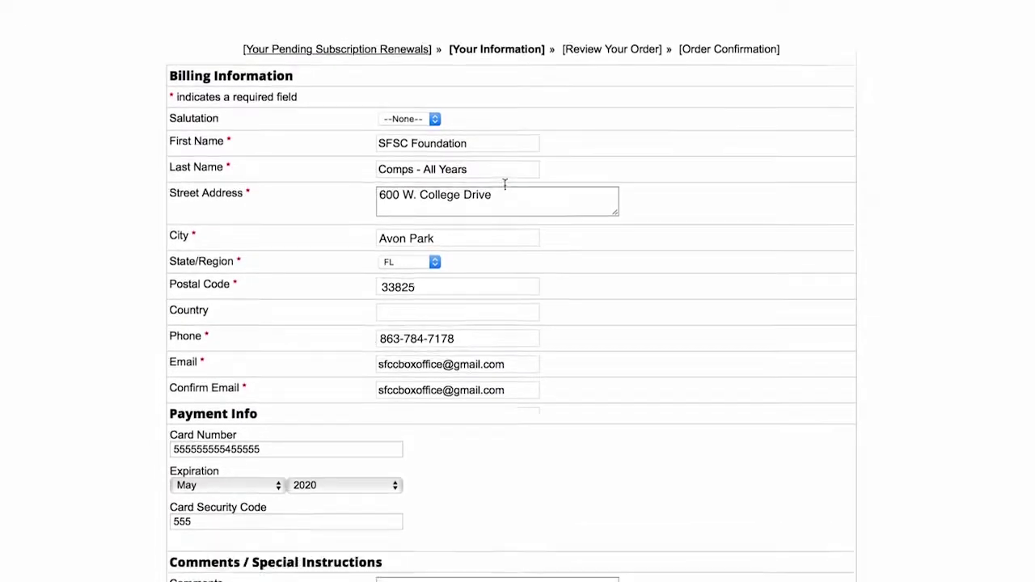
scroll(504, 185, "down", 10)
scroll(505, 186, "down", 10)
scroll(504, 185, "up", 10)
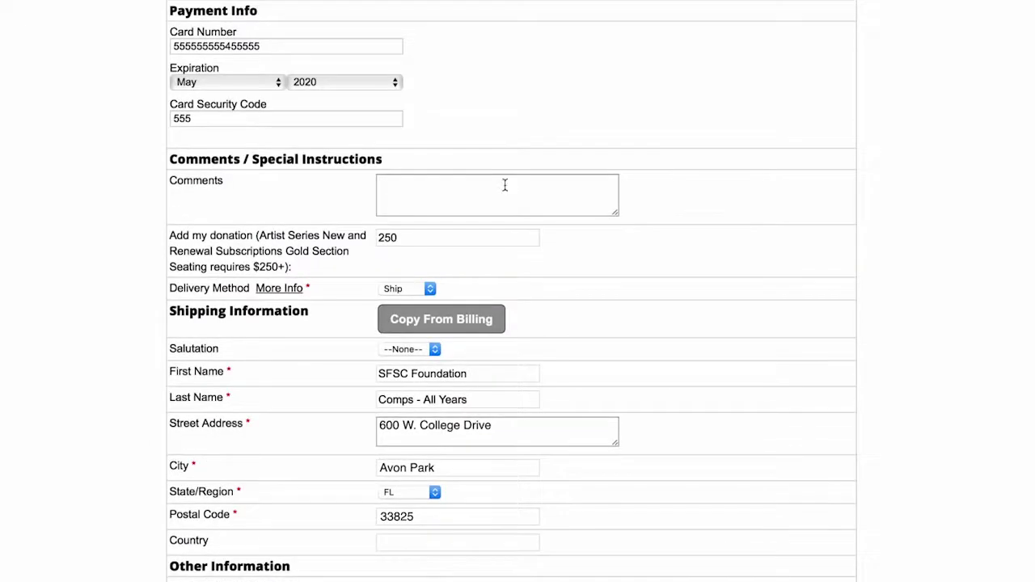
scroll(505, 186, "up", 2)
scroll(515, 109, "down", 5)
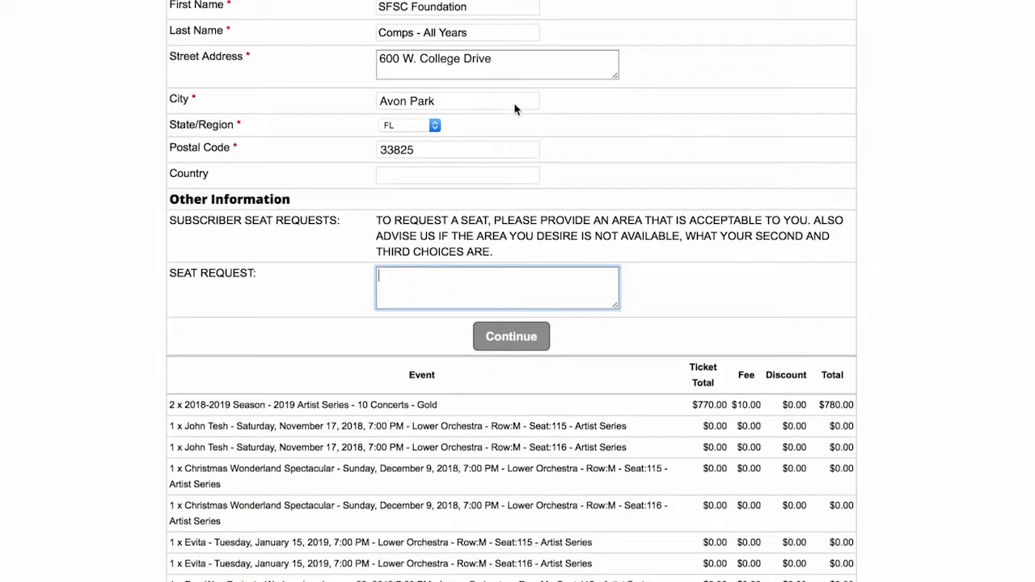
scroll(515, 109, "down", 1)
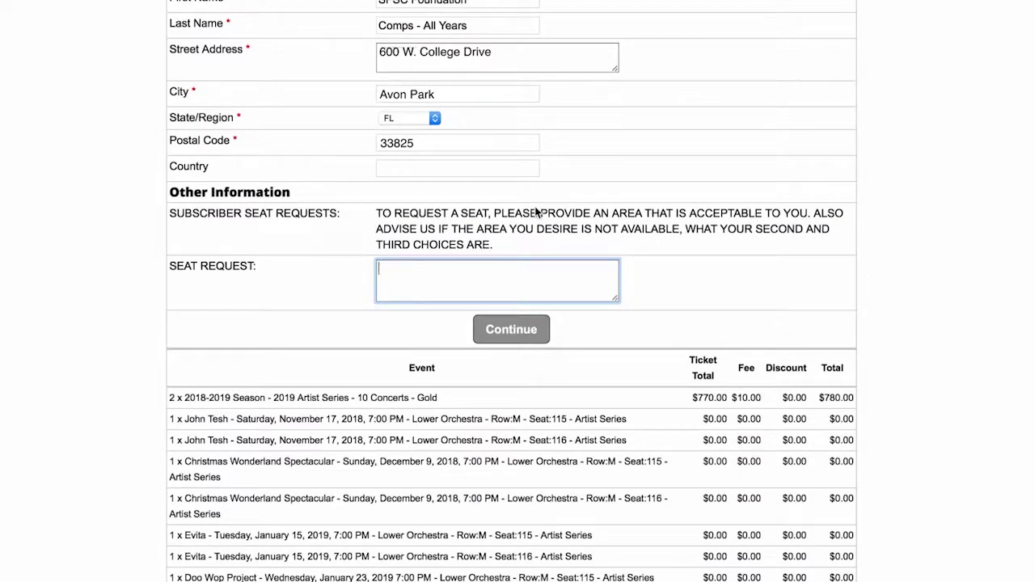